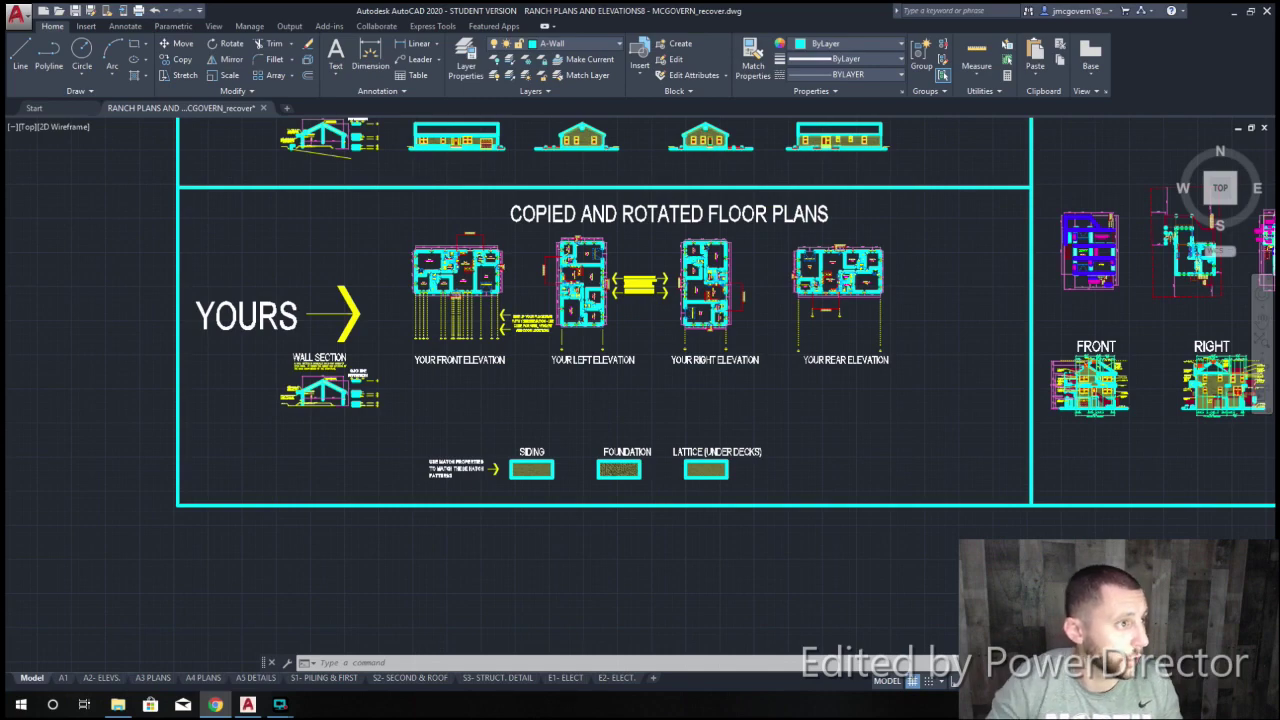
Switch from AutoCAD to the Chrome window showing the 'autodesk education' search results.
left_click(215, 704)
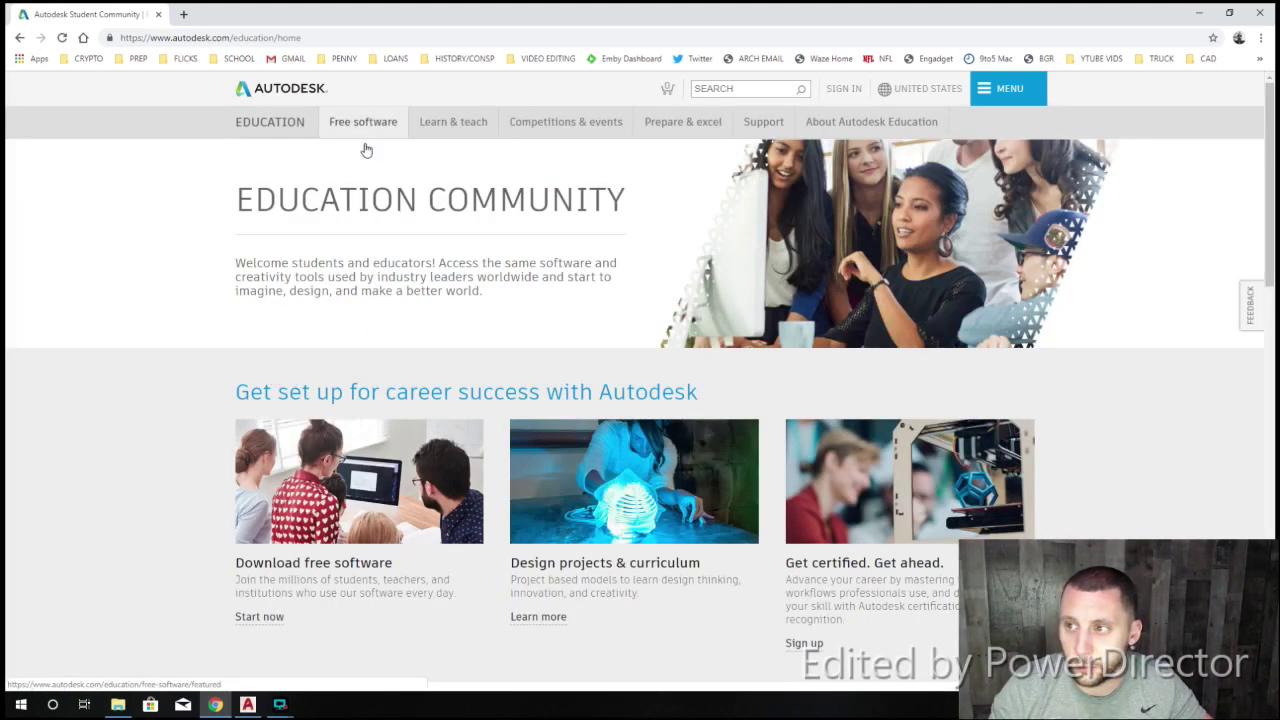
Choose Sign In from the Autodesk Account menu in the site header.
left_click(843, 89)
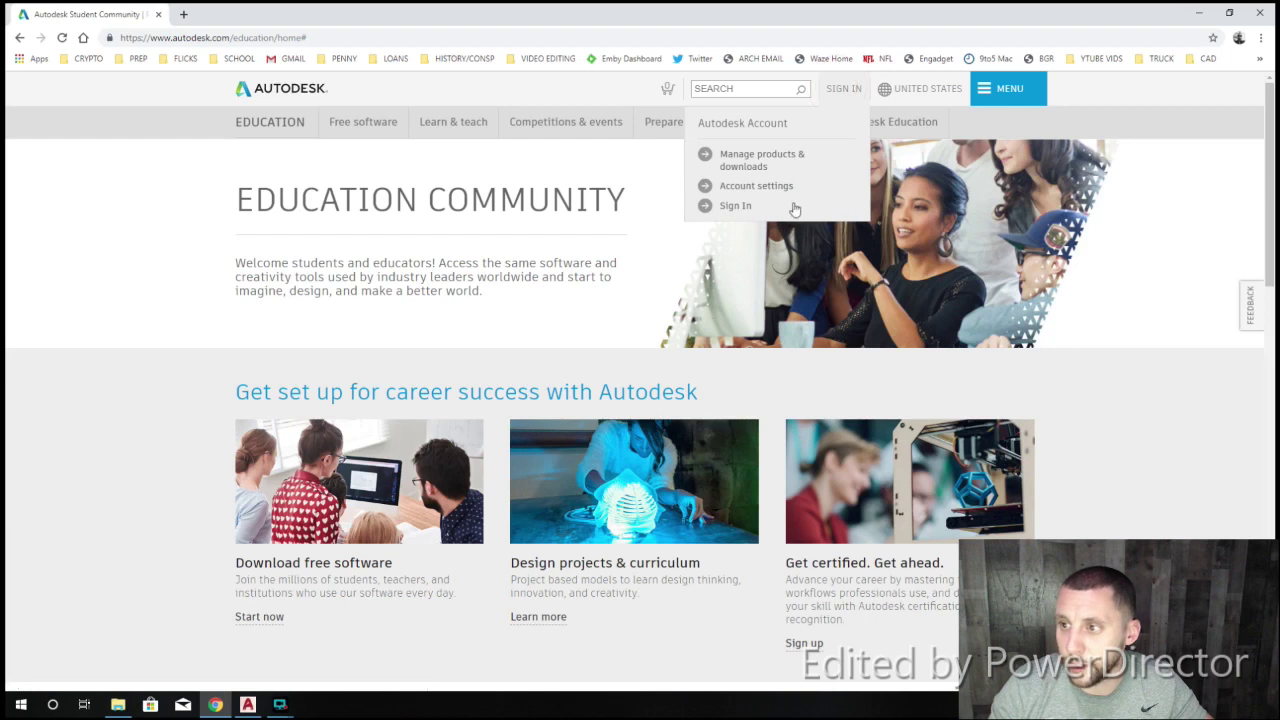
left_click(737, 206)
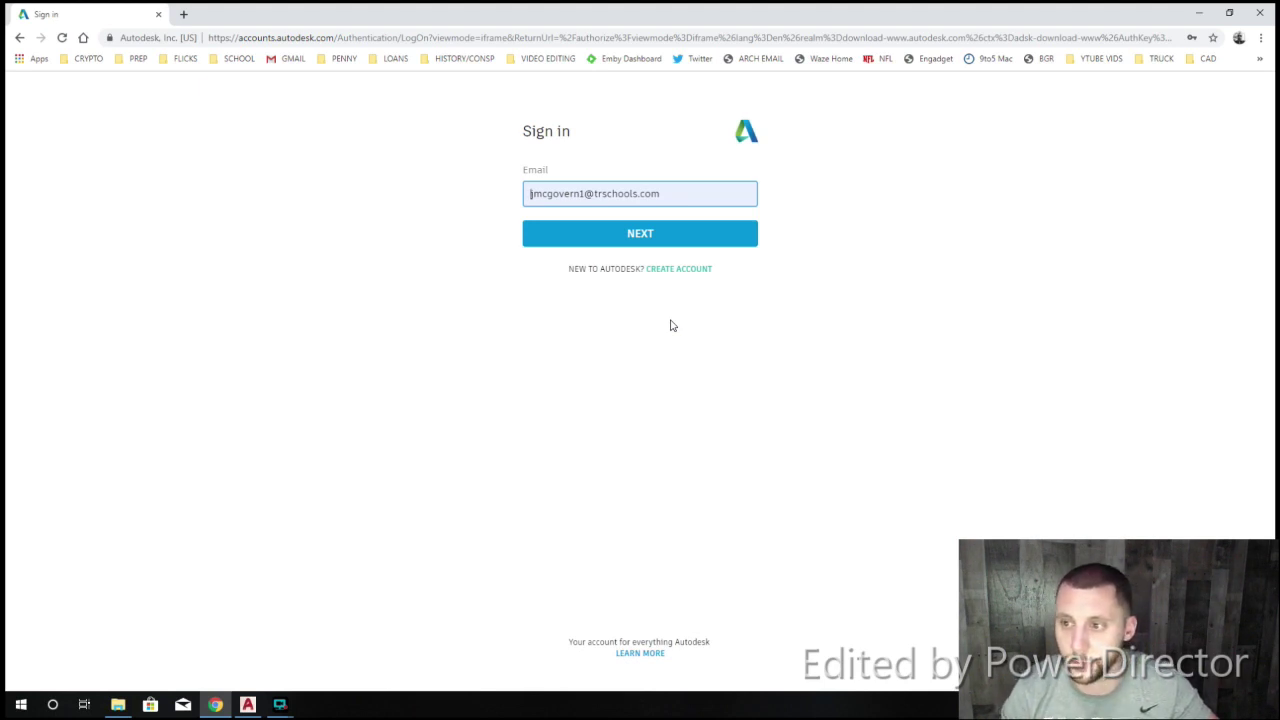
Continue past the e-mail, submit the account password, and enter the 6-digit verification code.
left_click(650, 243)
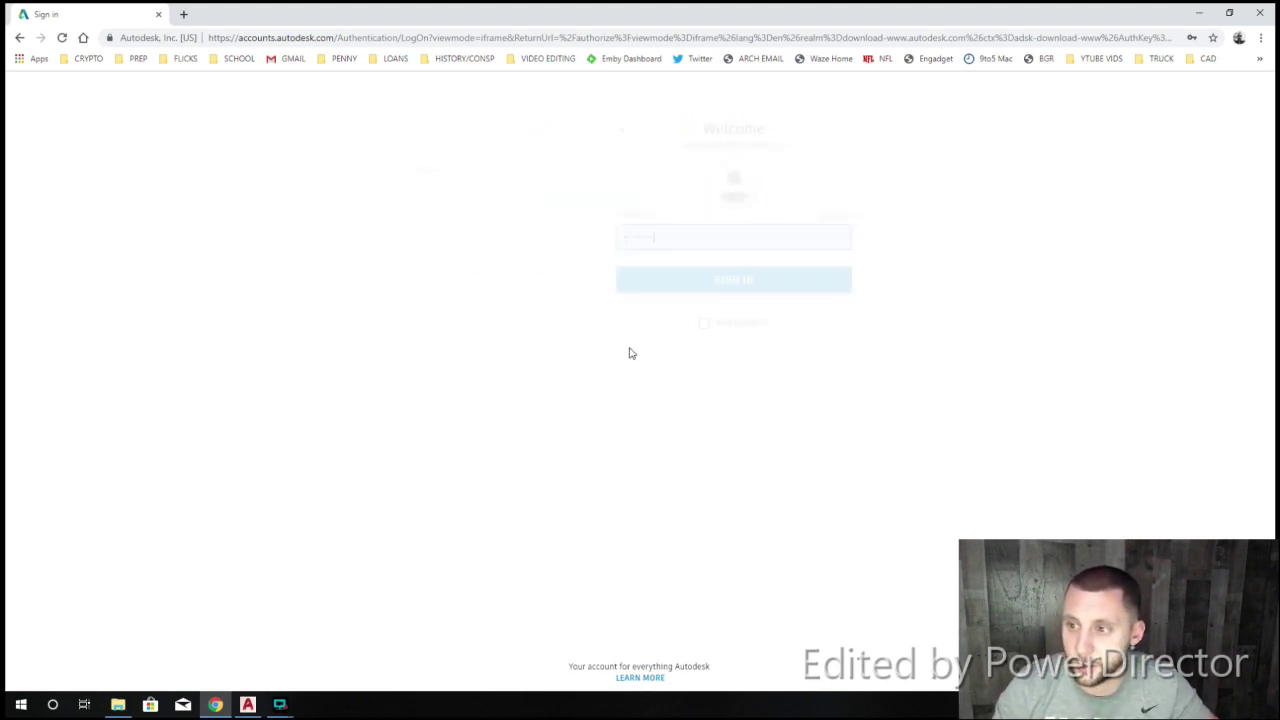
left_click(636, 282)
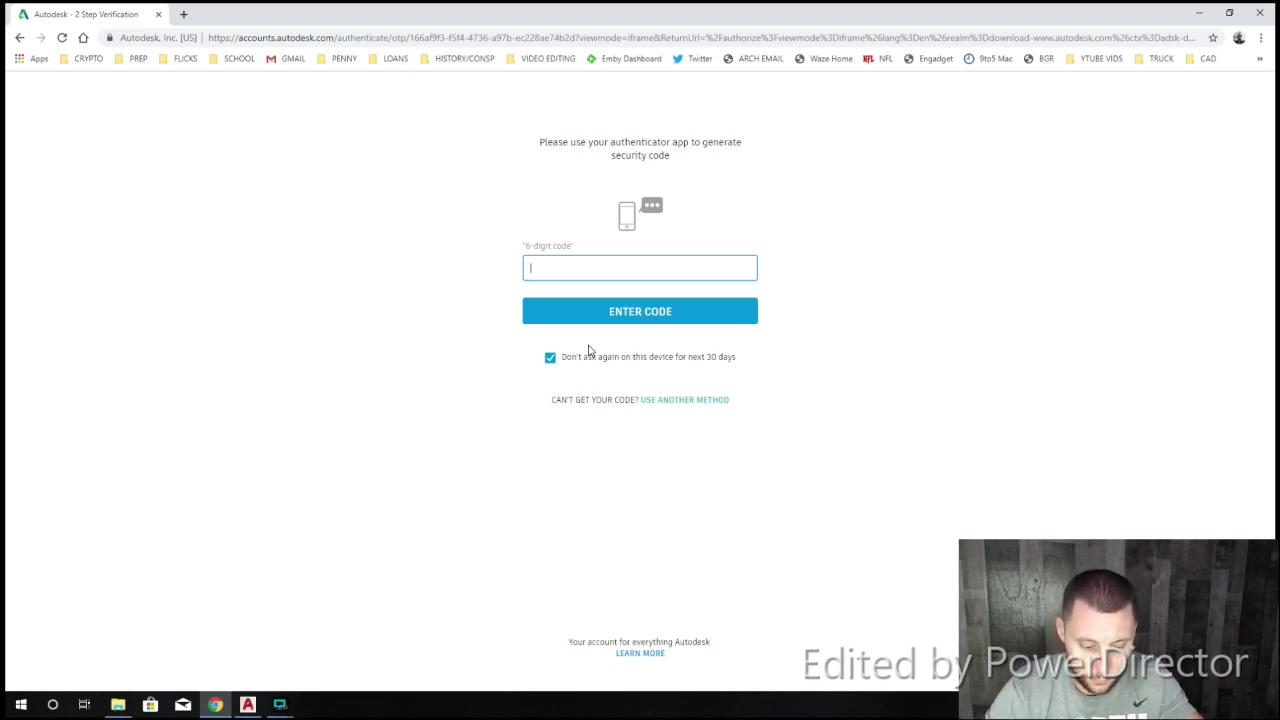
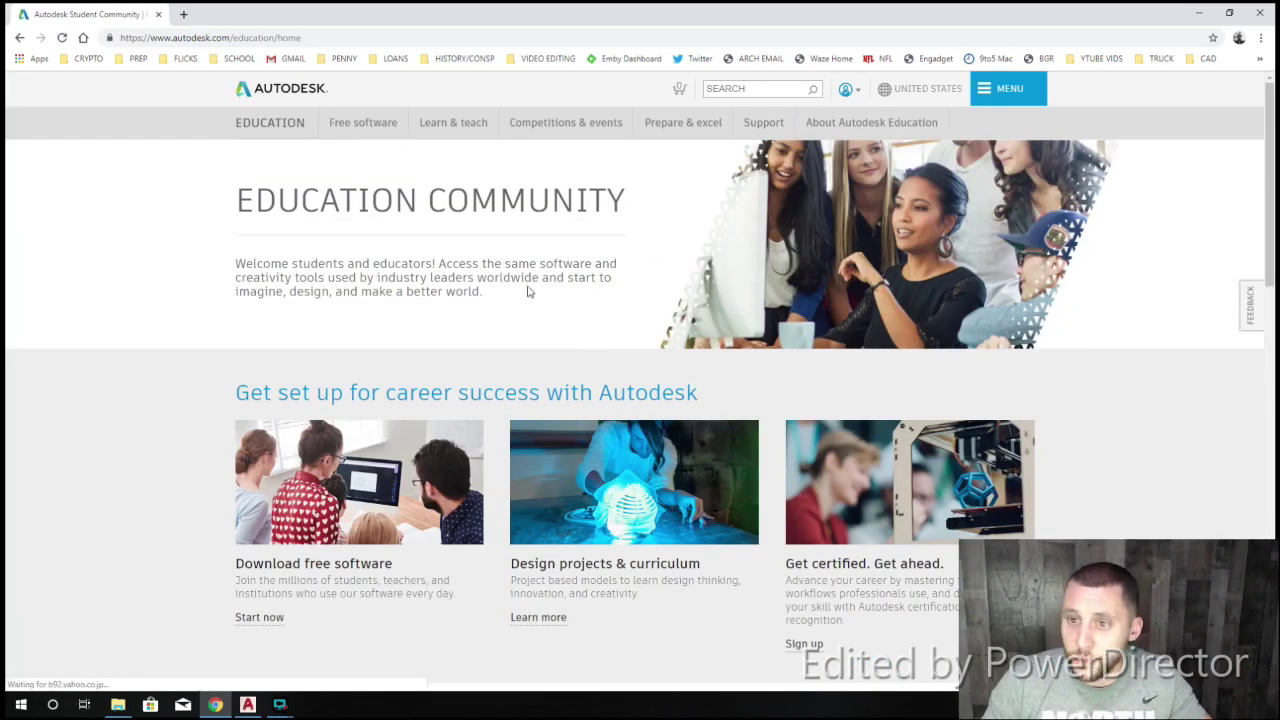
Go to Free software, show all products, and open the AutoCAD download page.
left_click(365, 133)
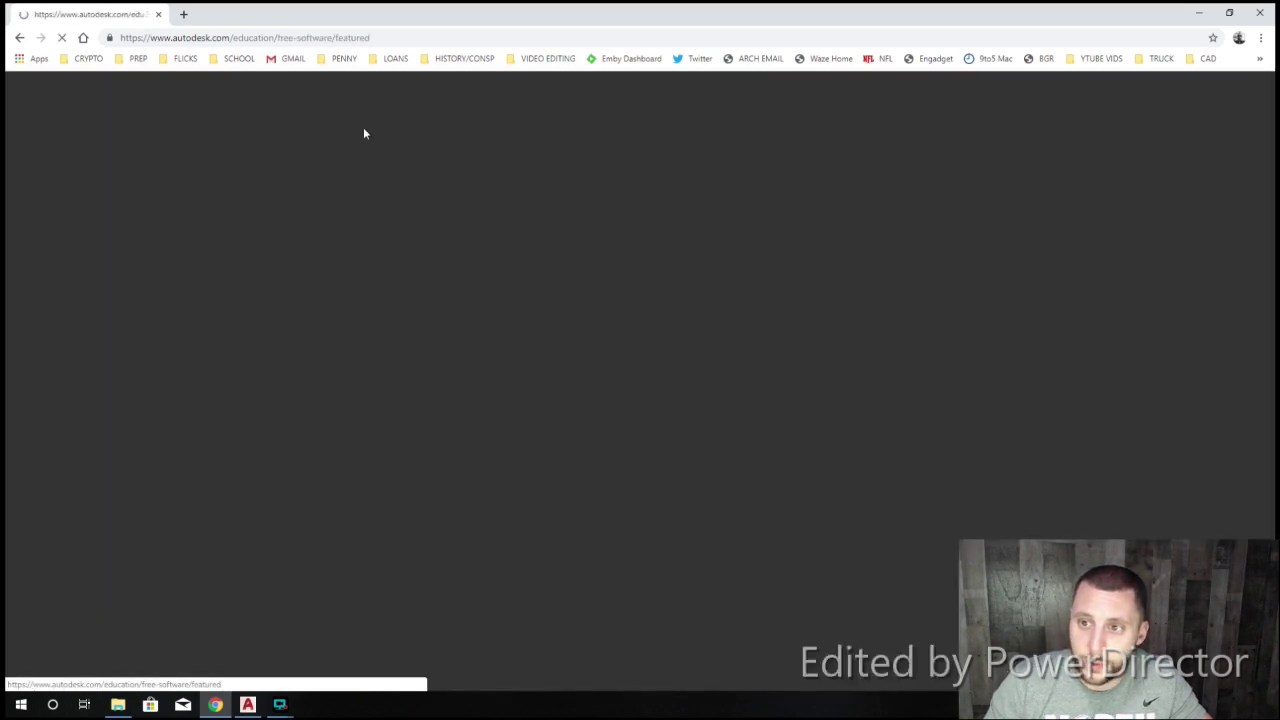
scroll(645, 370, "down", 1)
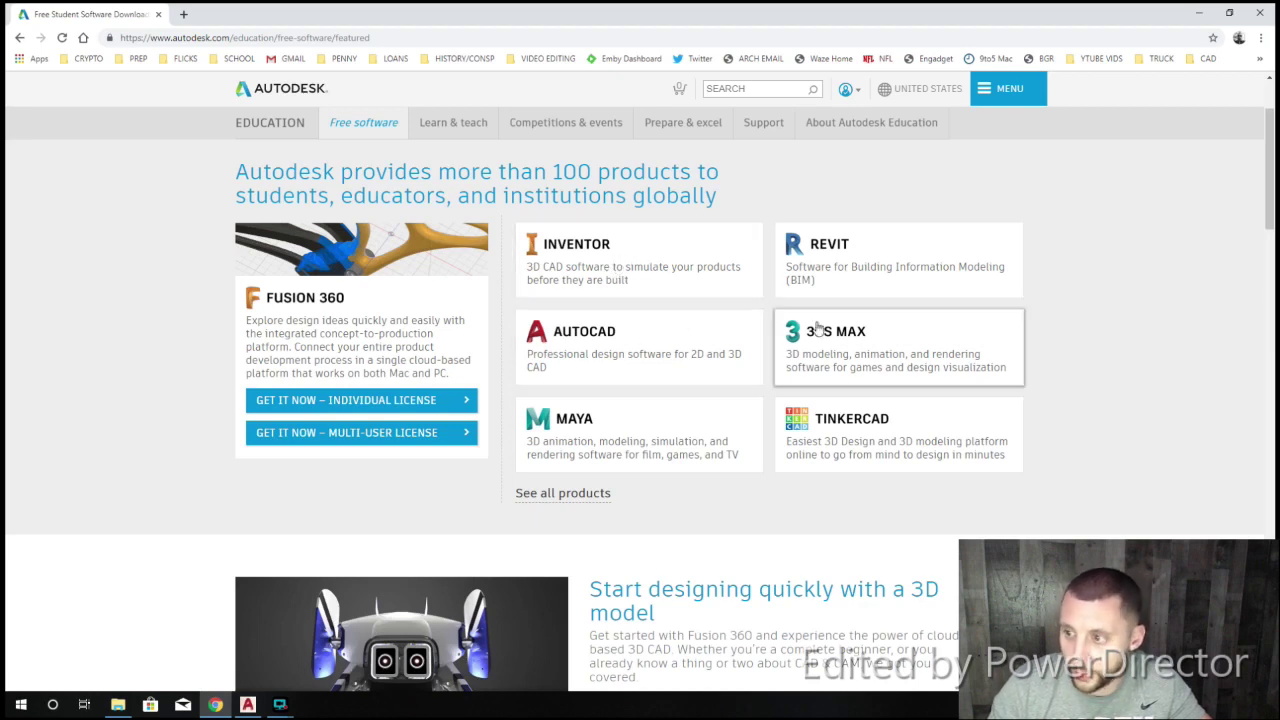
left_click(566, 494)
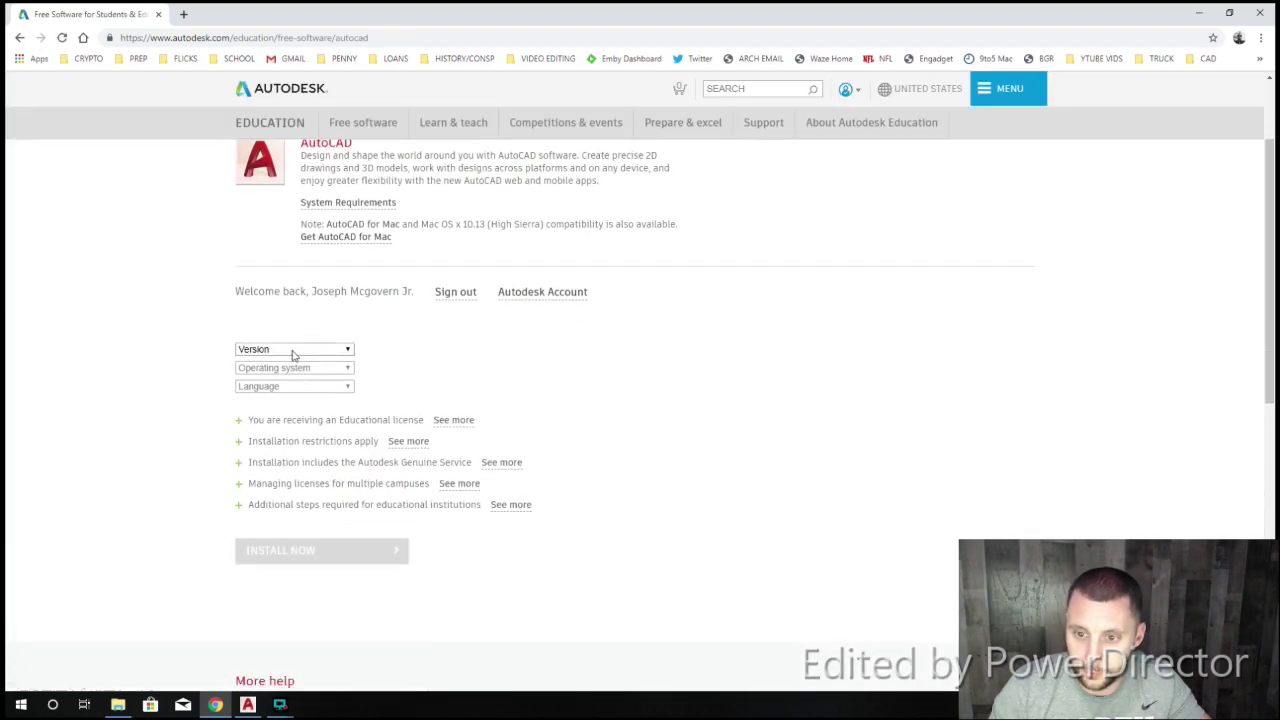
left_click(294, 349)
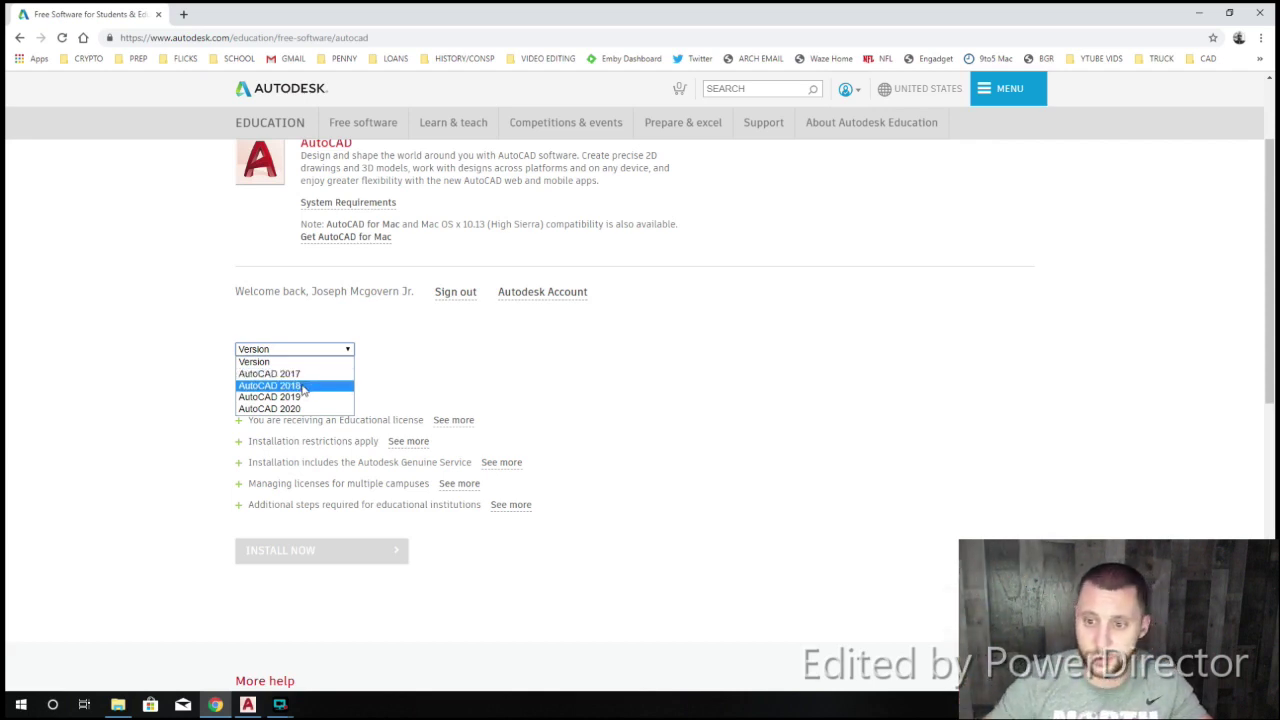
Choose AutoCAD 2020 as the version and Windows 64-bit as the operating system.
left_click(300, 408)
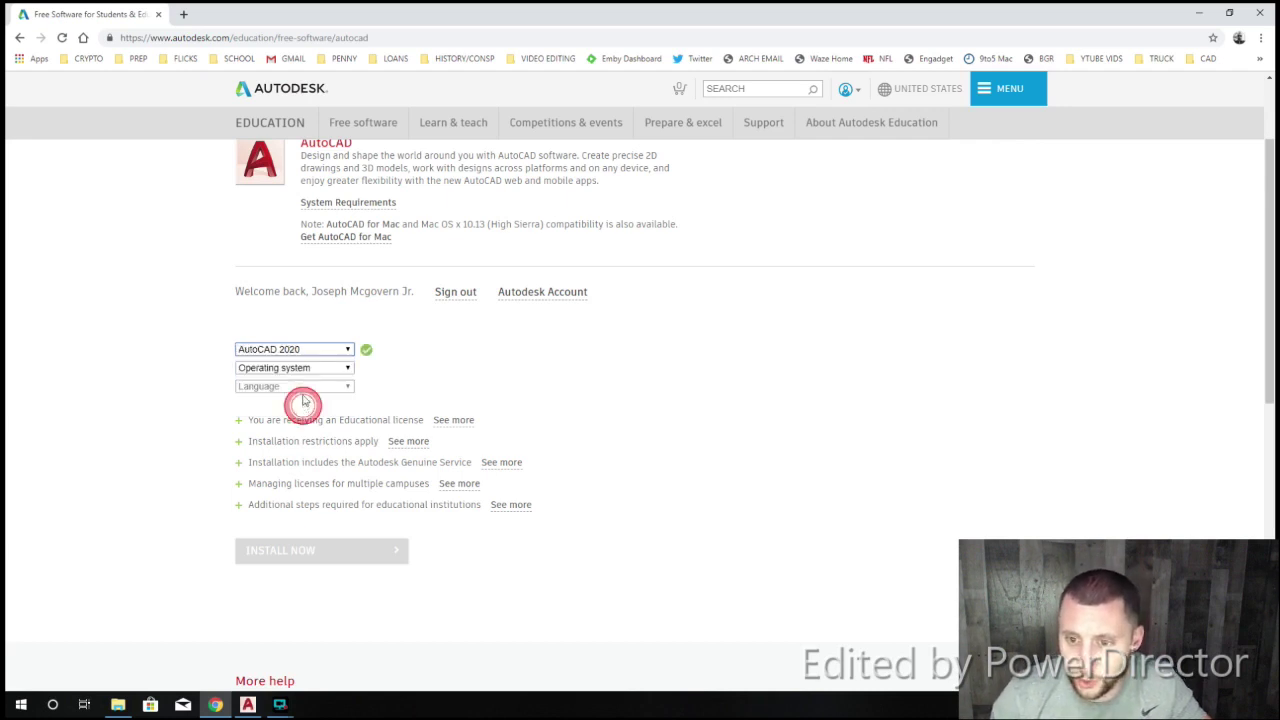
left_click(296, 372)
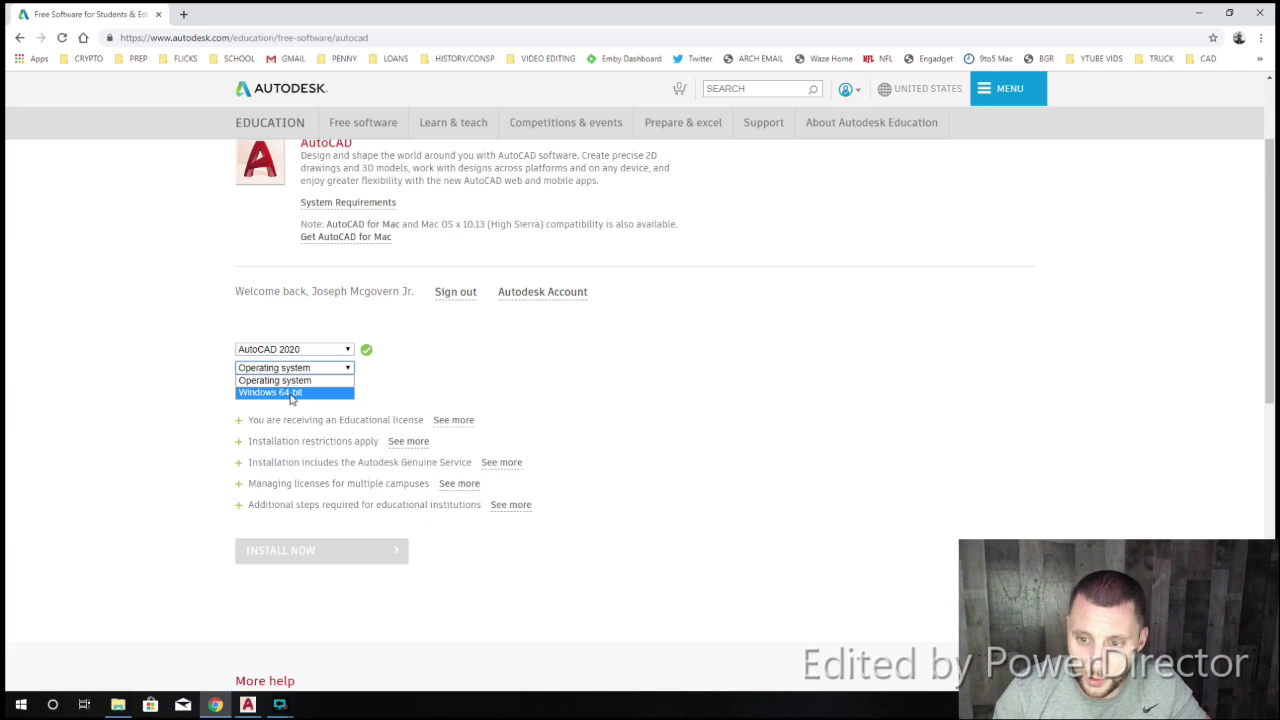
left_click(291, 394)
Search 'pc info' from Start, confirm a 64-bit system type, then close Settings.
left_click(20, 704)
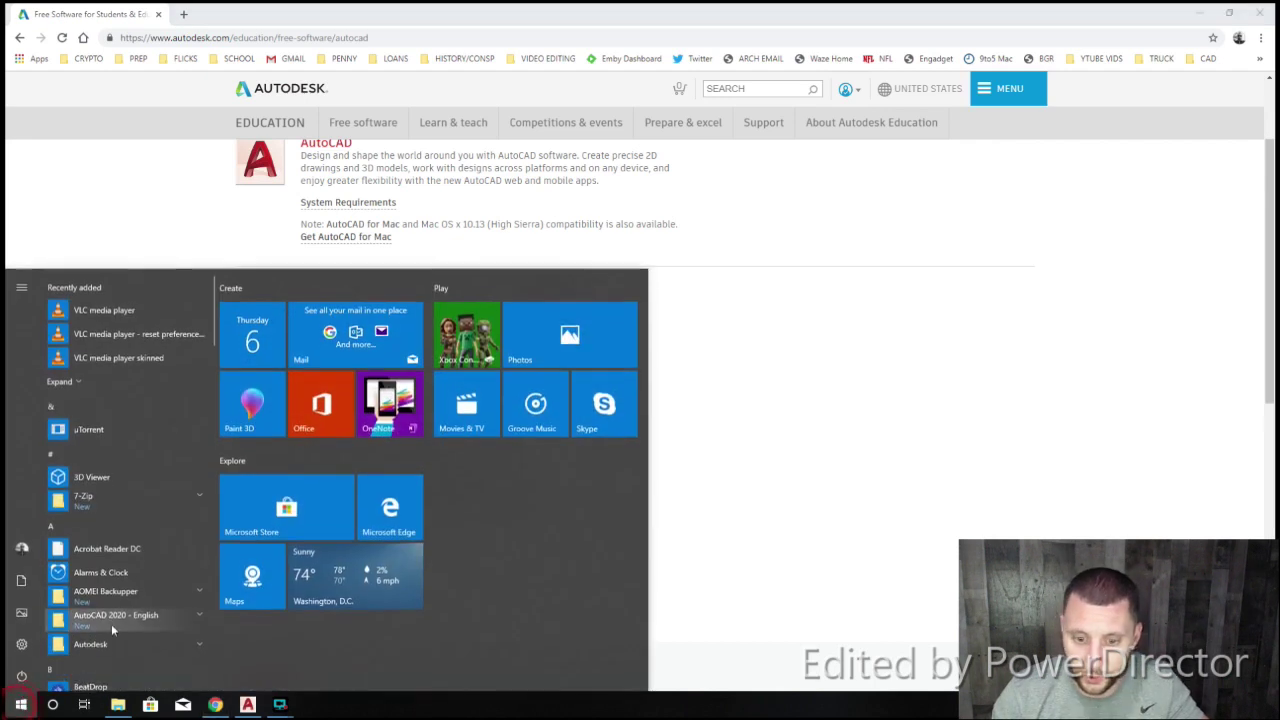
type("pc")
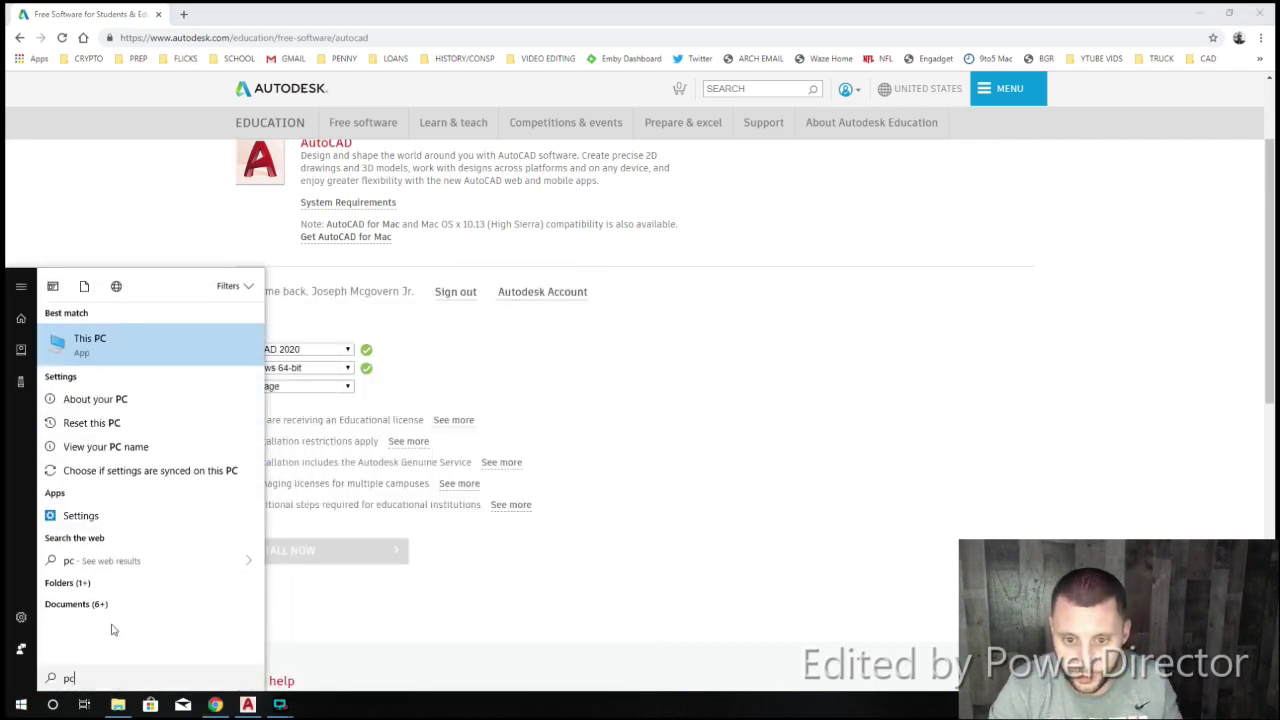
type(" info")
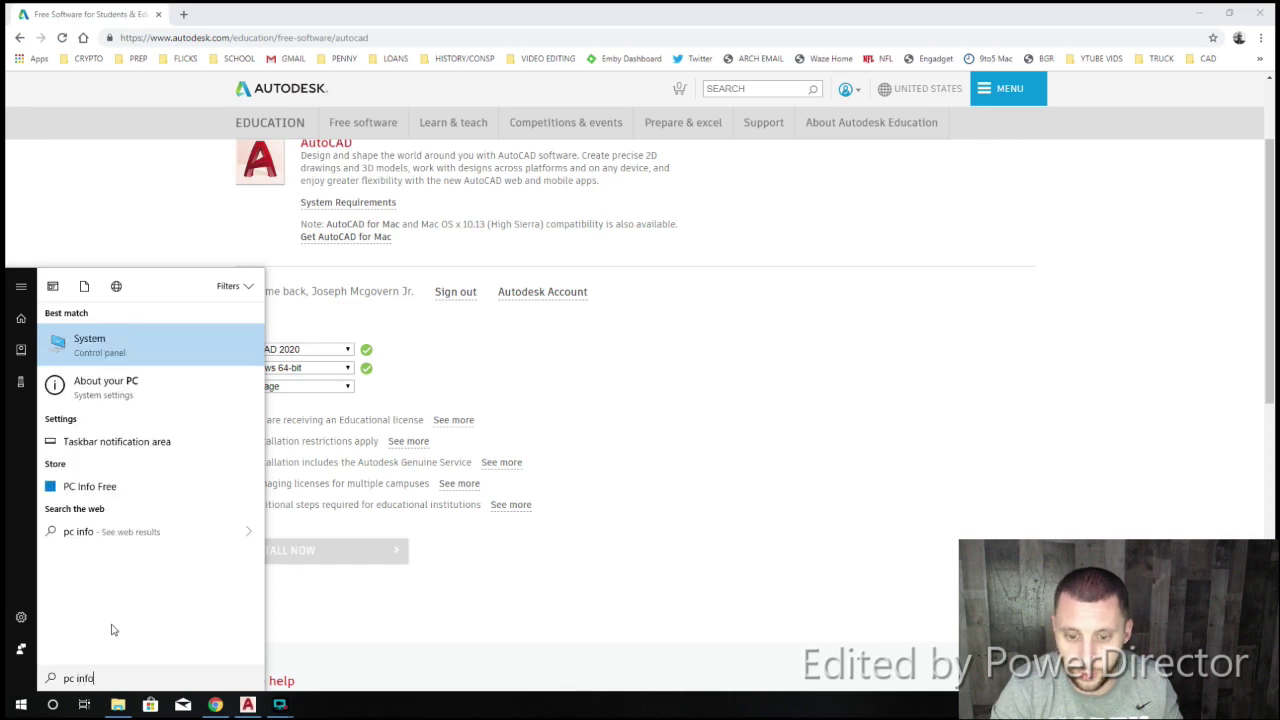
left_click(146, 397)
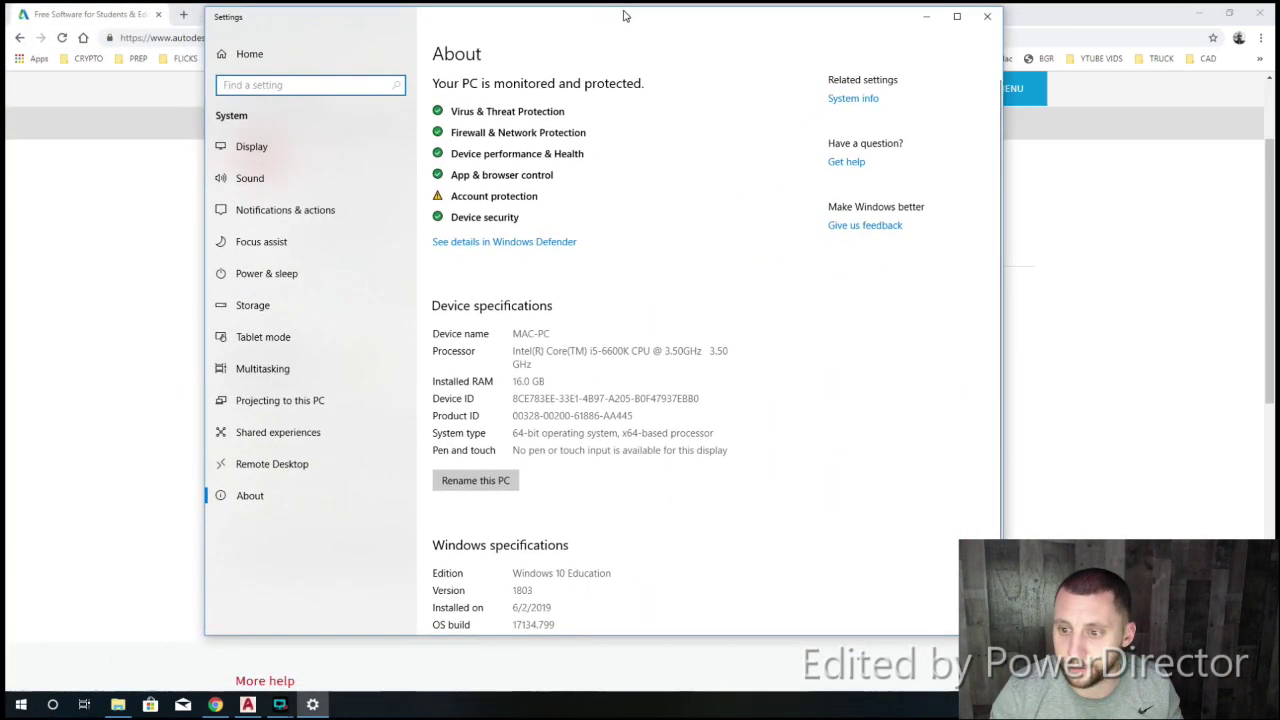
scroll(605, 330, "down", 2)
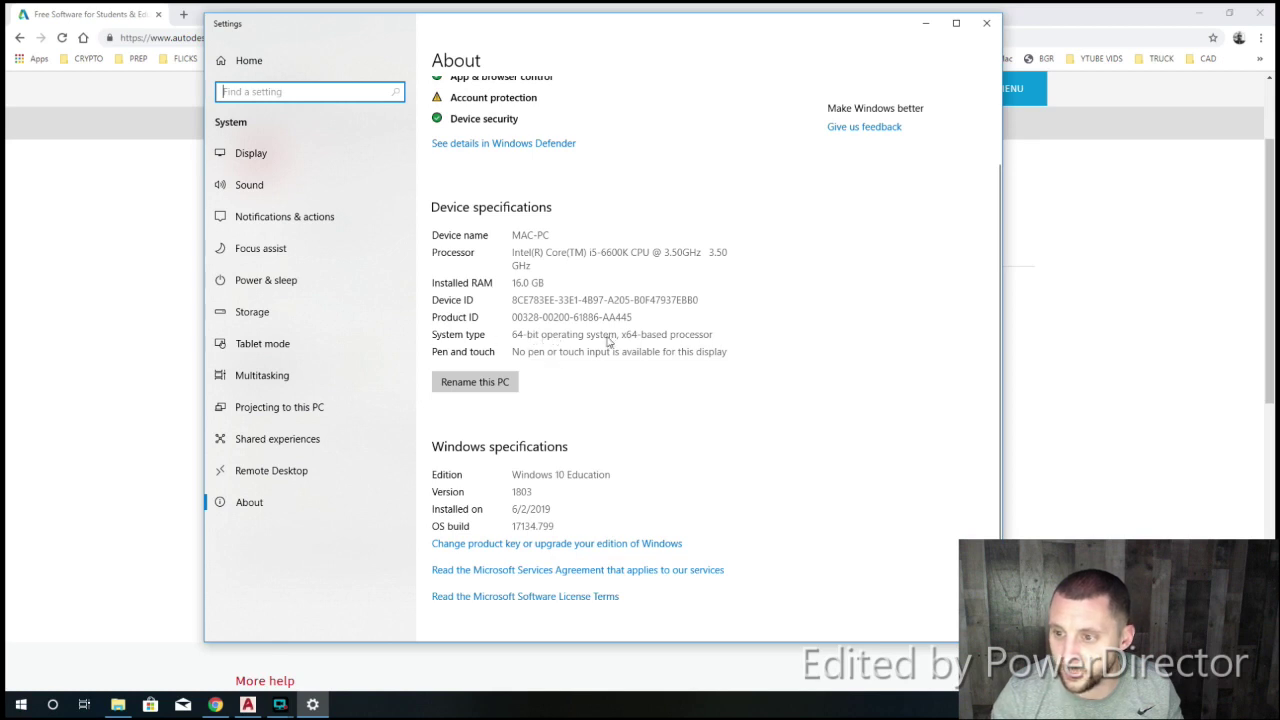
left_click(986, 23)
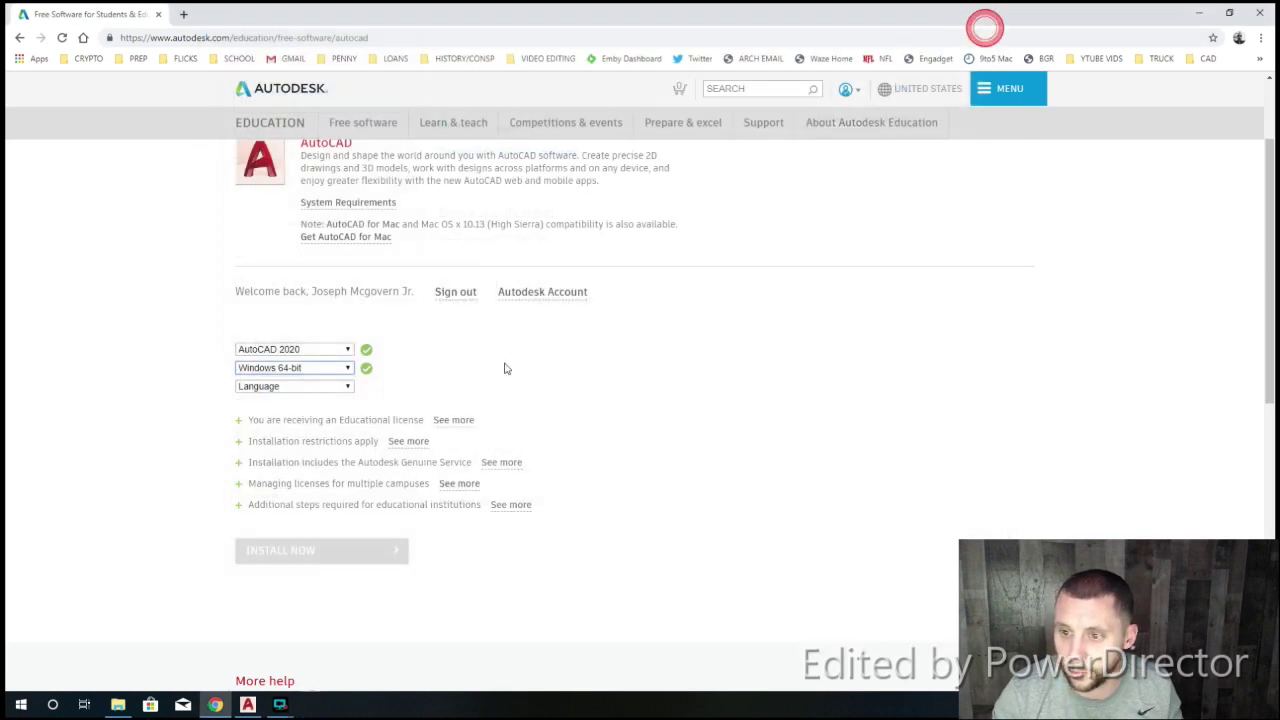
Try AutoCAD 2017, 2018 and 2019 as the version, checking the operating system options for each.
left_click(287, 349)
left_click(289, 373)
left_click(290, 368)
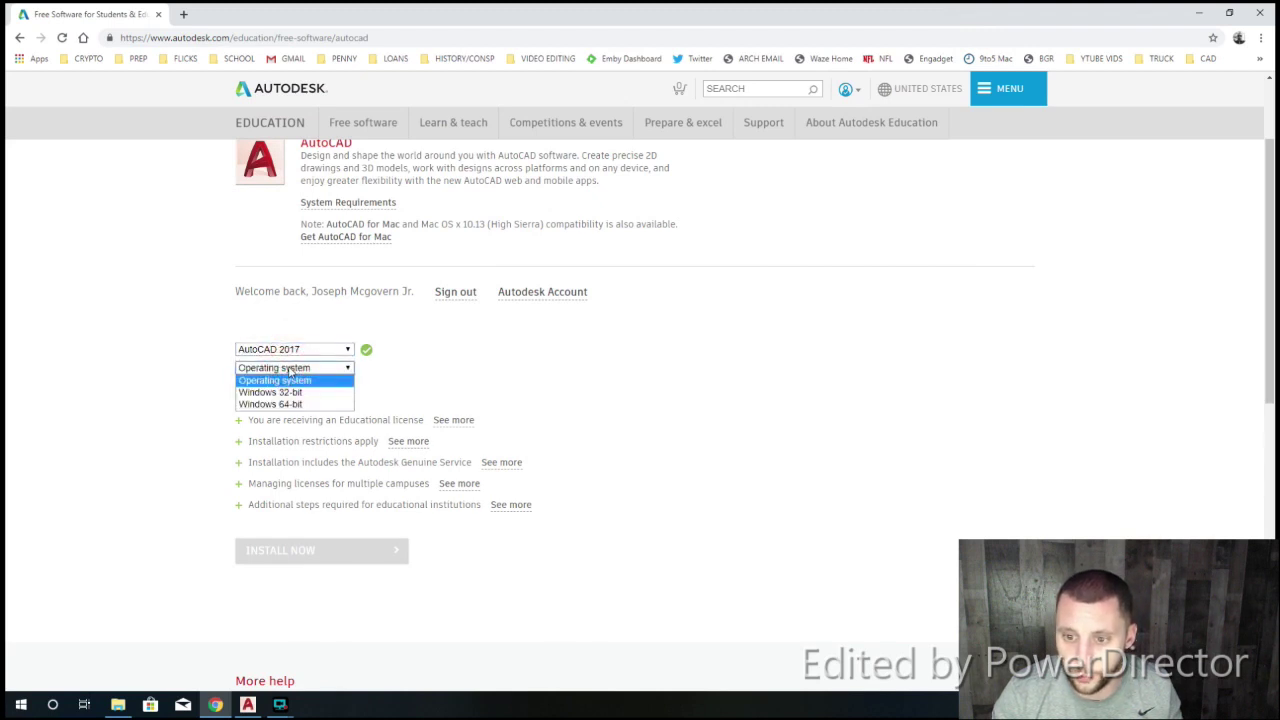
left_click(289, 349)
left_click(287, 385)
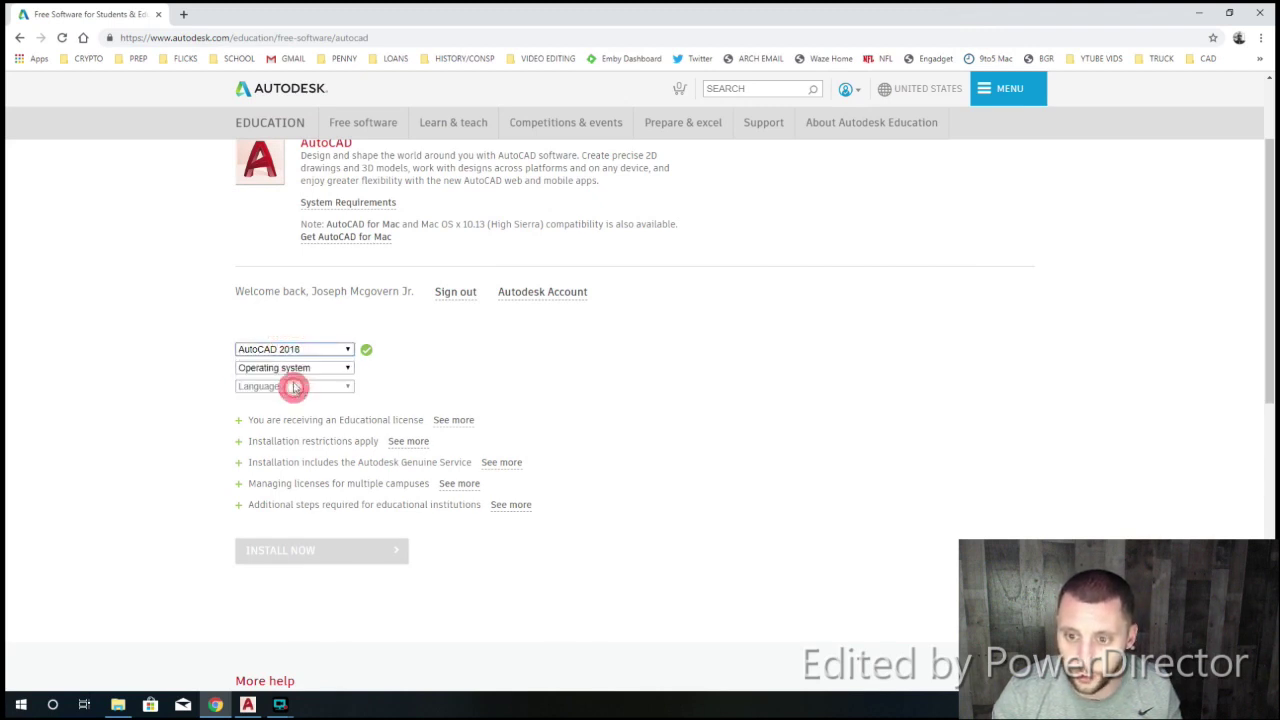
left_click(293, 368)
left_click(288, 348)
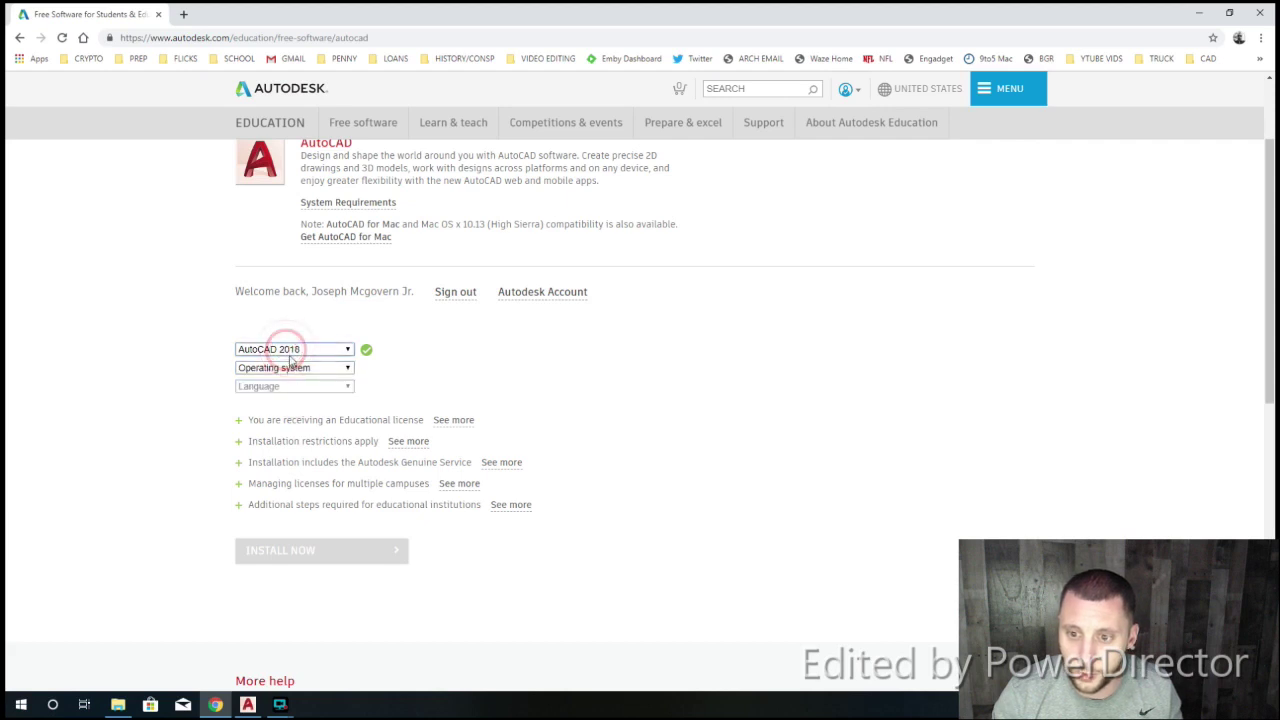
left_click(289, 348)
left_click(289, 396)
left_click(289, 367)
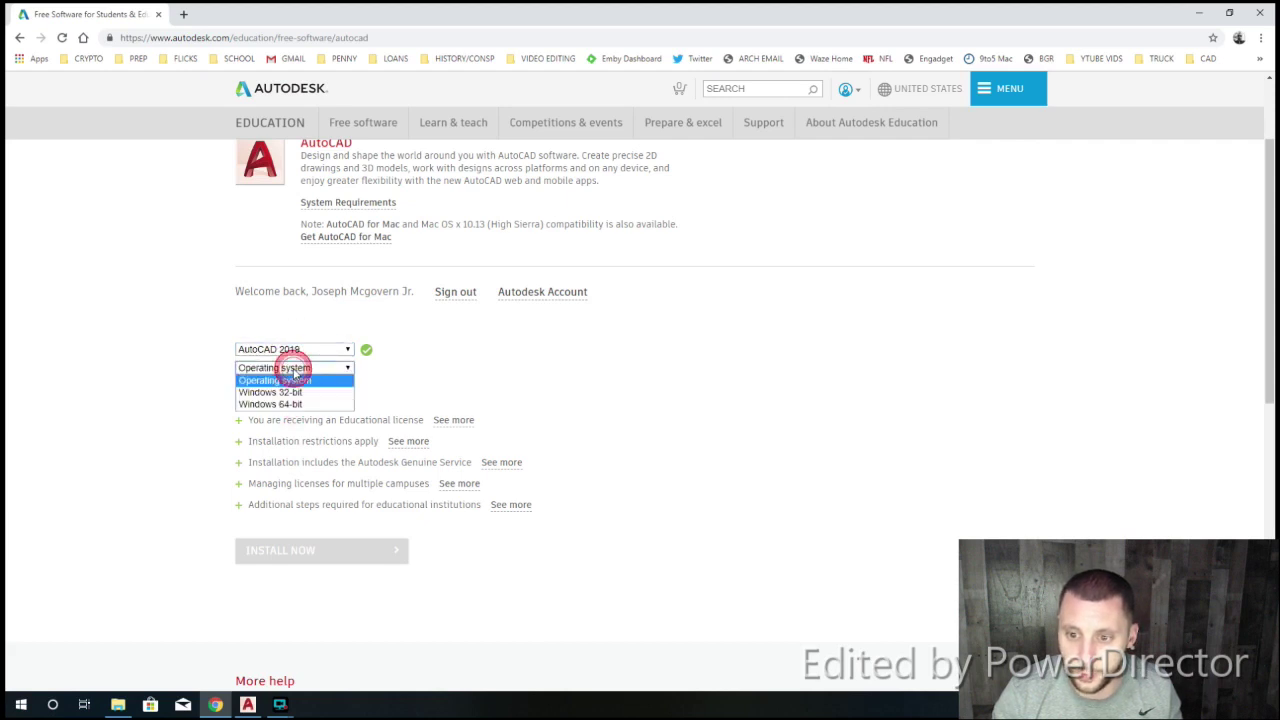
left_click(292, 349)
Select AutoCAD 2020, Windows 64-bit and English to show the serial number and product key.
left_click(287, 349)
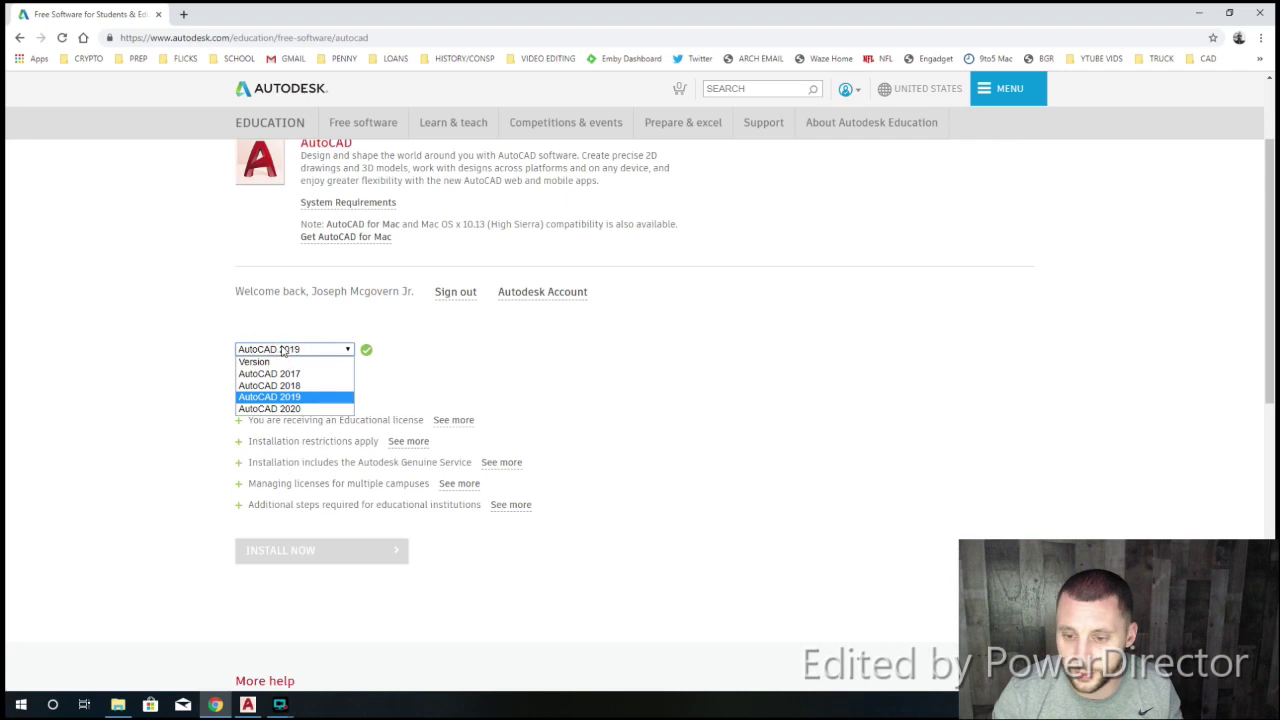
left_click(294, 410)
left_click(292, 367)
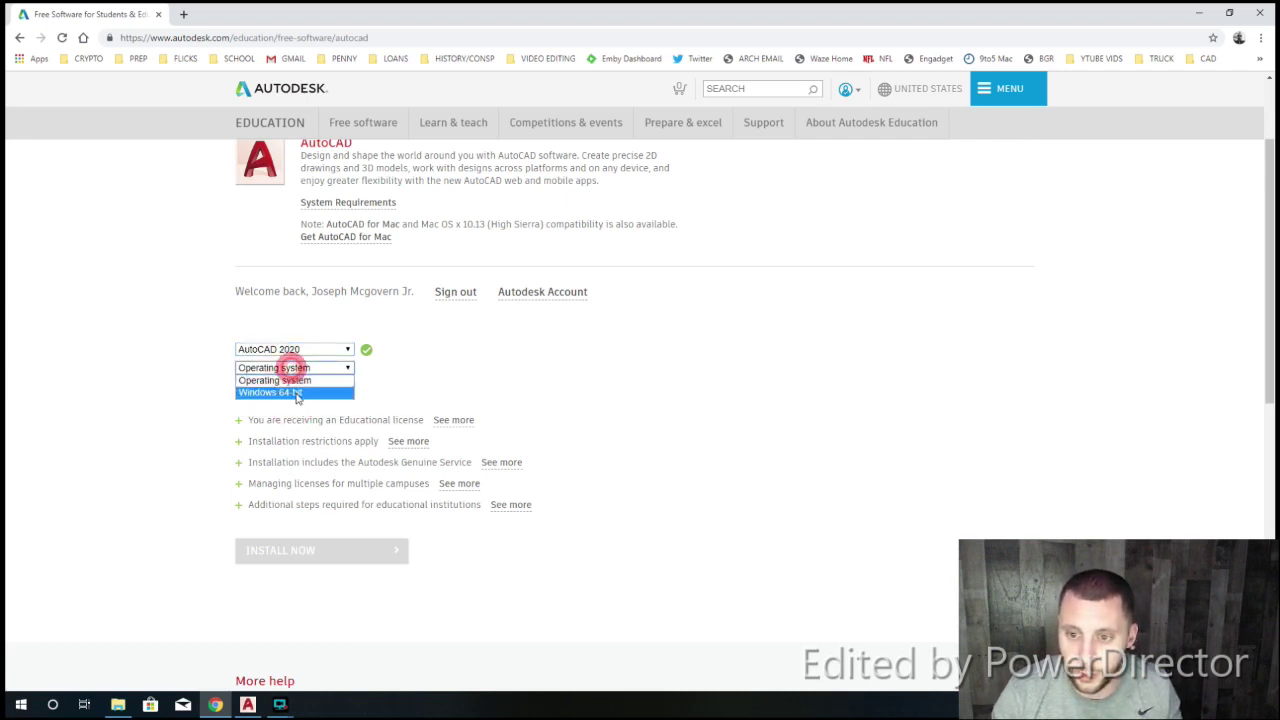
left_click(296, 396)
left_click(296, 389)
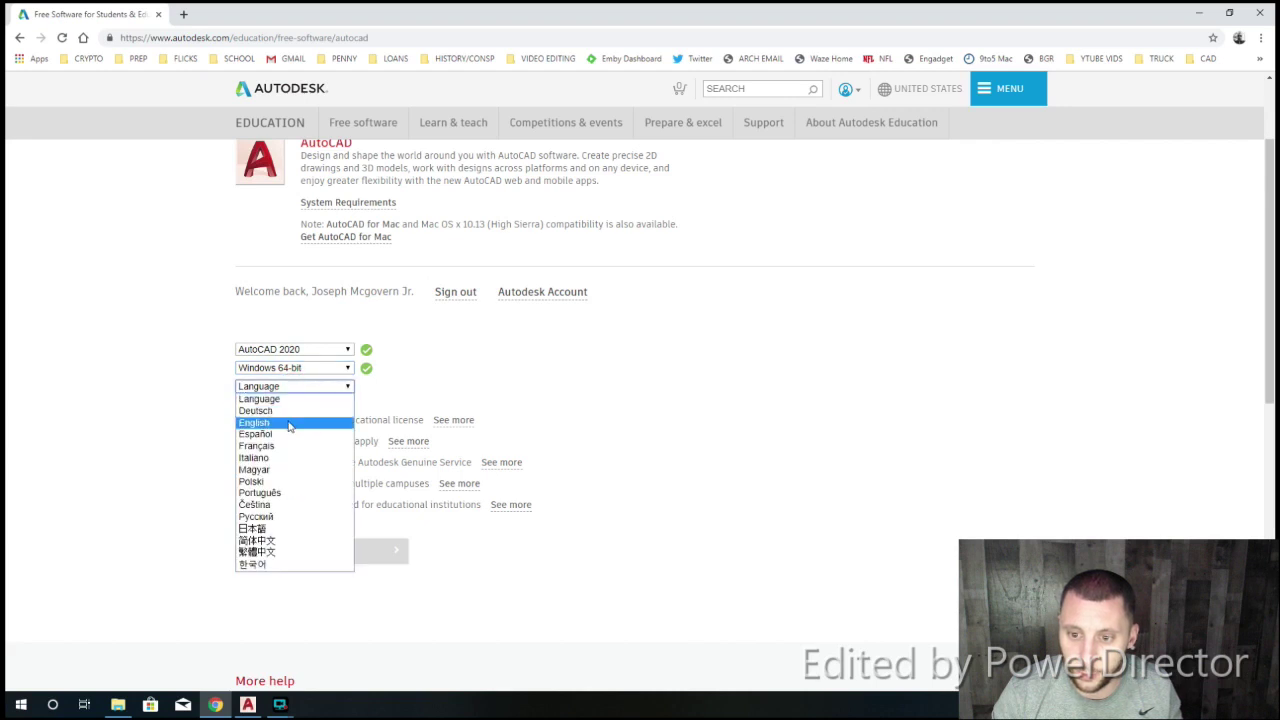
left_click(288, 424)
scroll(323, 354, "down", 1)
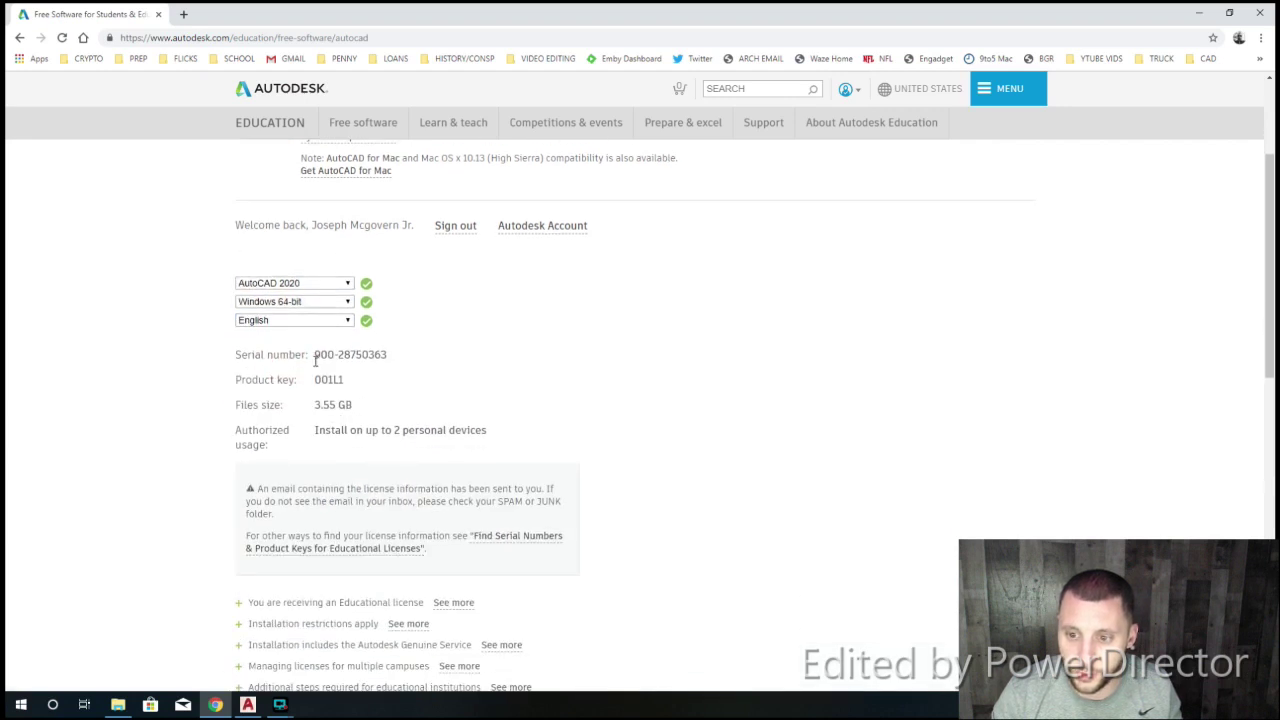
left_click_drag(318, 354, 400, 357)
left_click(408, 378)
scroll(410, 400, "down", 1)
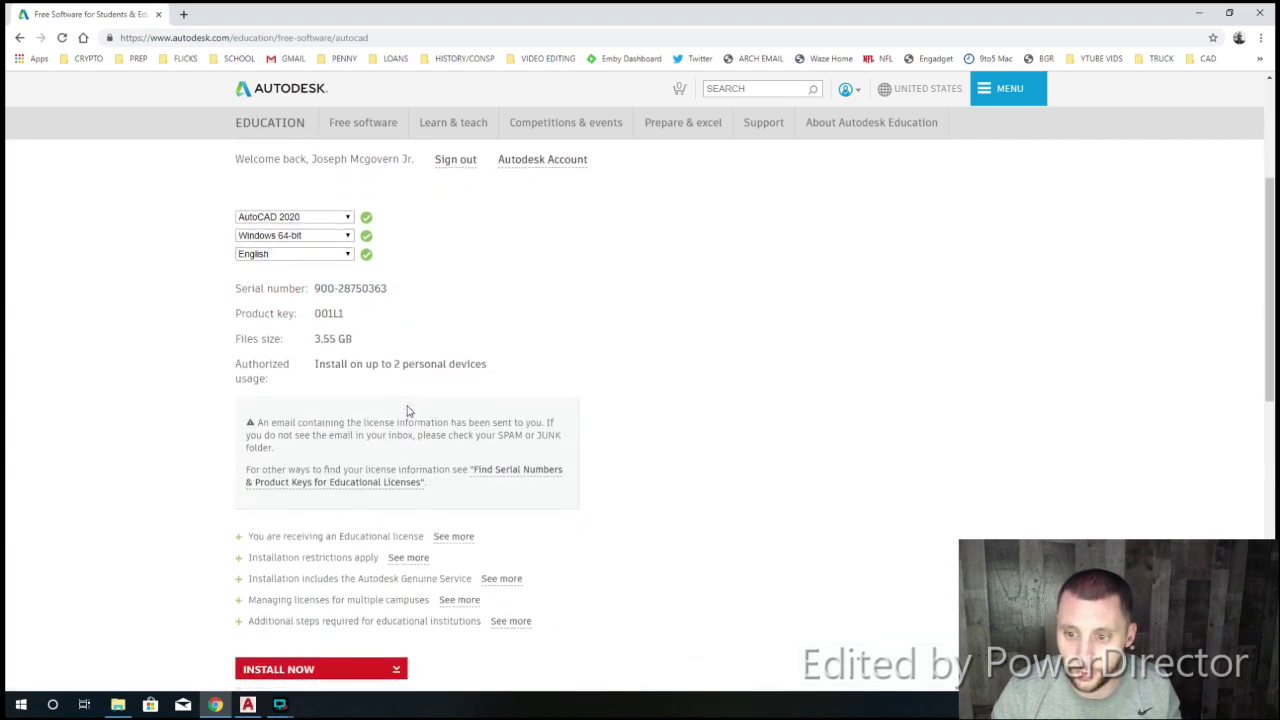